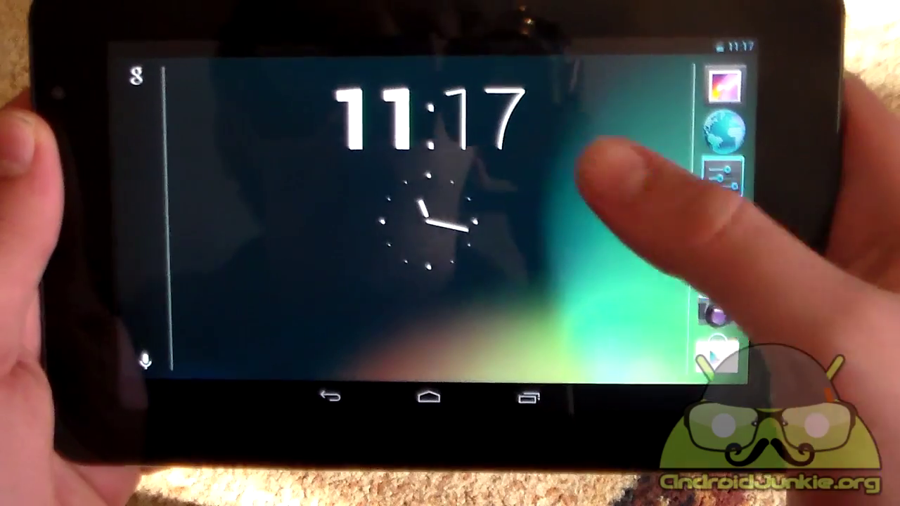
pyautogui.click(722, 225)
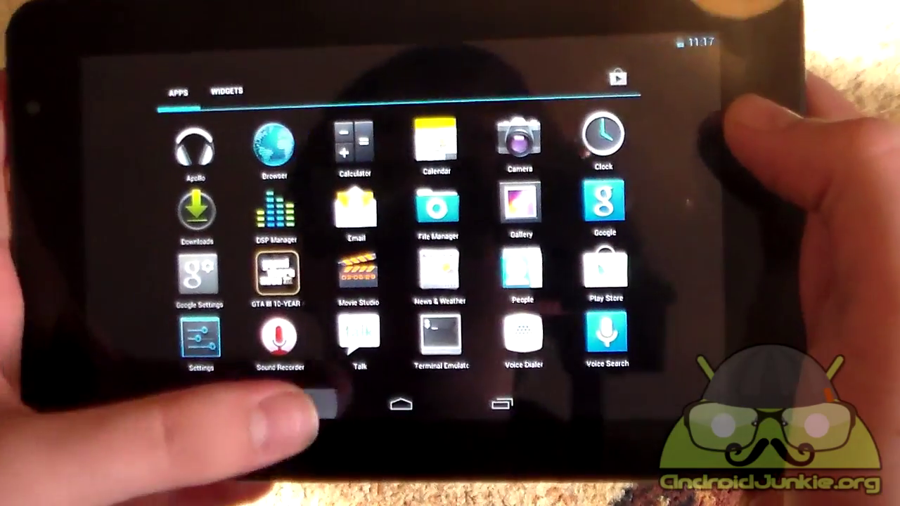
pyautogui.click(317, 344)
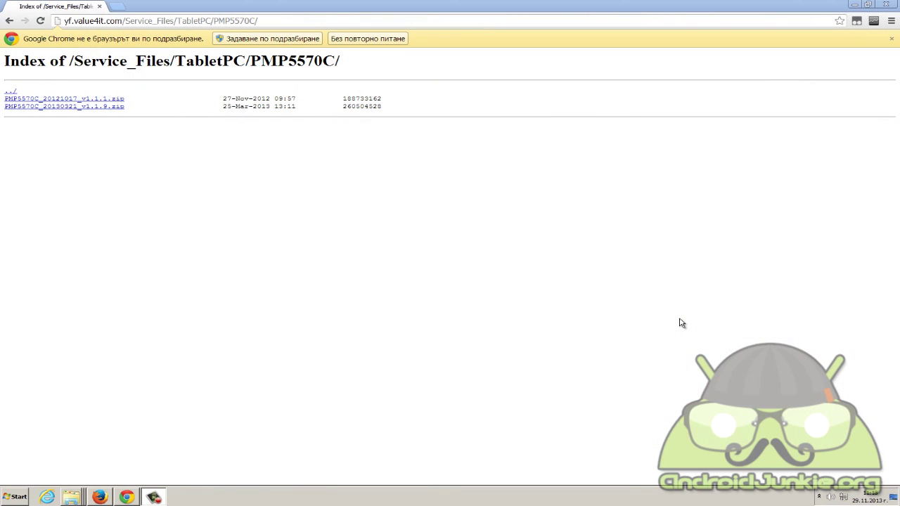
# Download PMP5570C_20121017_v1.1.1.zip from the firmware index page to the Desktop, replacing the existing copy
pyautogui.click(152, 23)
pyautogui.click(158, 25)
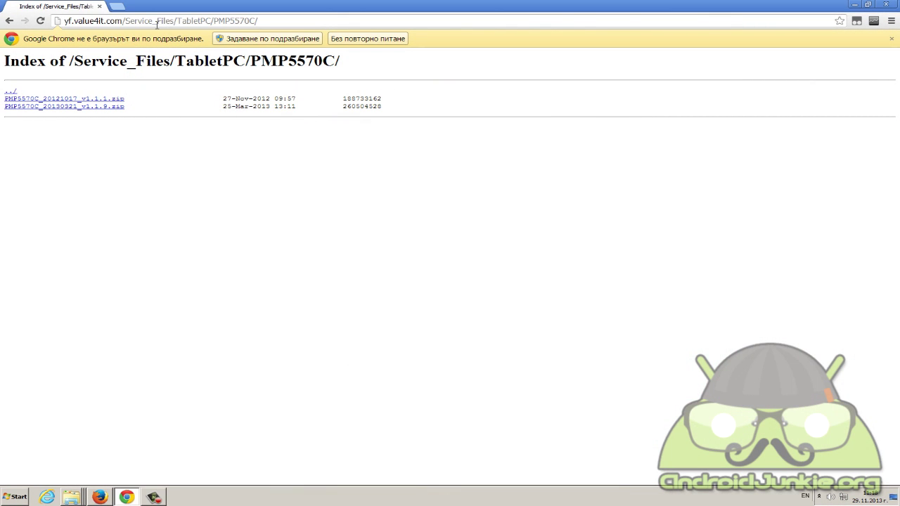
pyautogui.rightClick(93, 99)
pyautogui.click(121, 134)
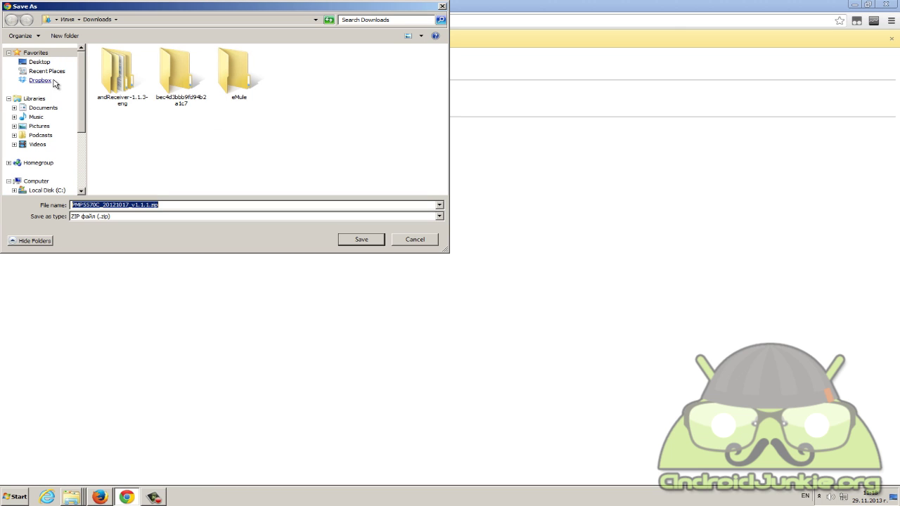
pyautogui.click(41, 62)
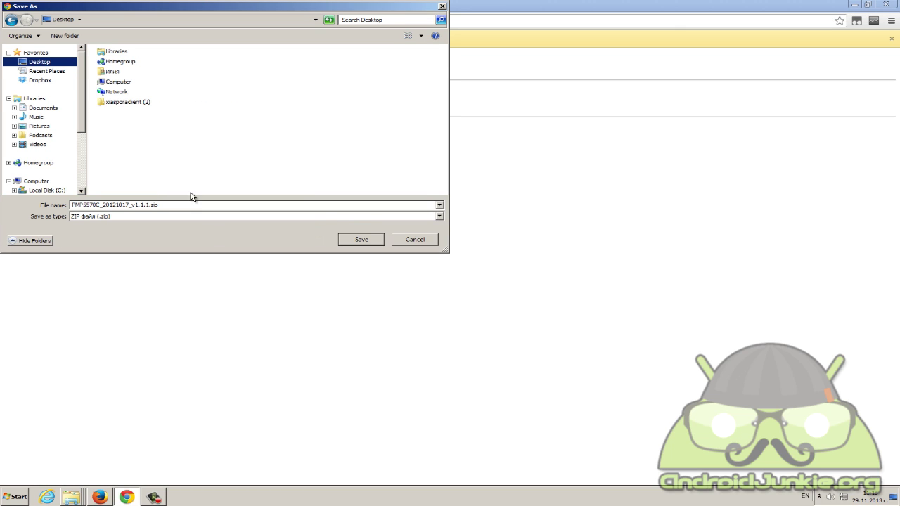
pyautogui.click(356, 240)
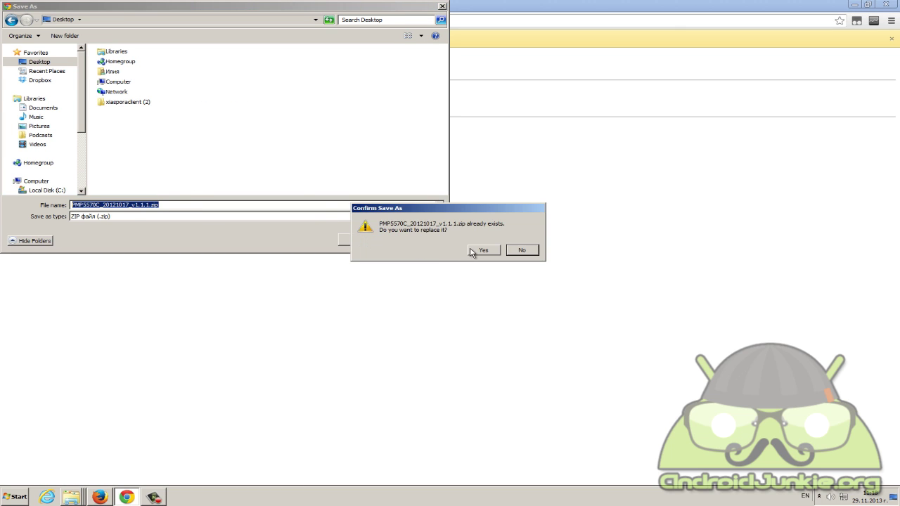
pyautogui.click(472, 252)
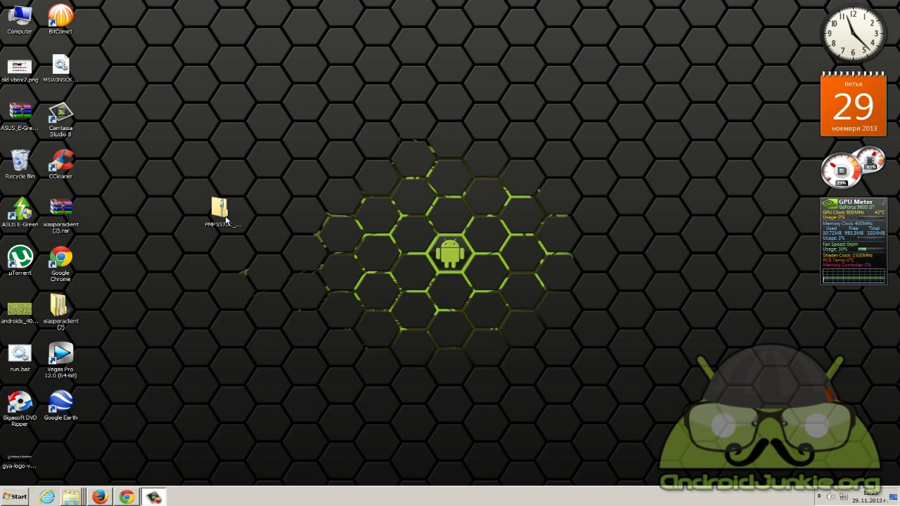
# Extract the PMP5570C_20121017_v1.1.1.zip archive on the desktop into its own folder and open that folder
pyautogui.rightClick(225, 220)
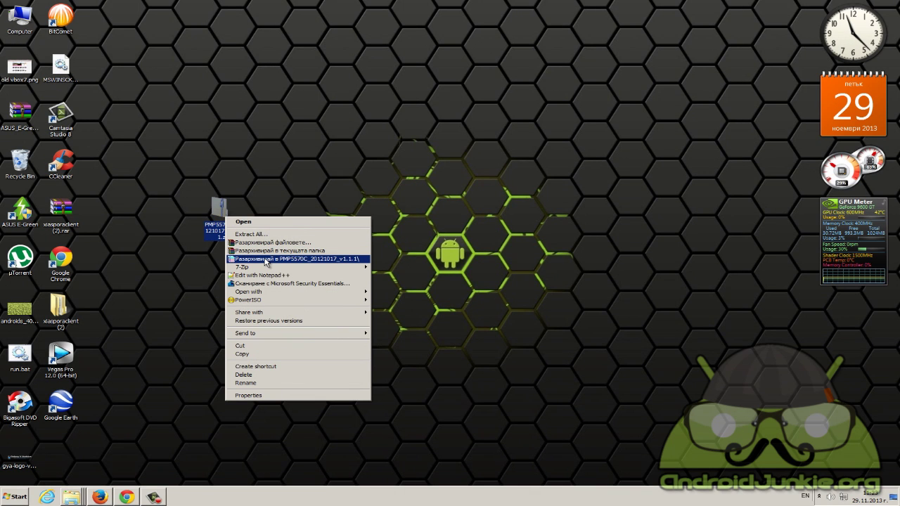
pyautogui.click(270, 259)
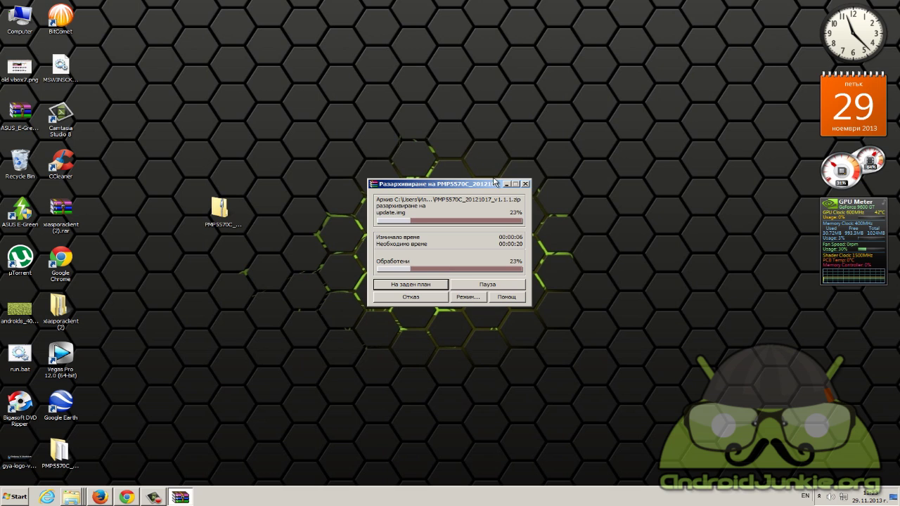
pyautogui.doubleClick(60, 451)
pyautogui.rightClick(250, 223)
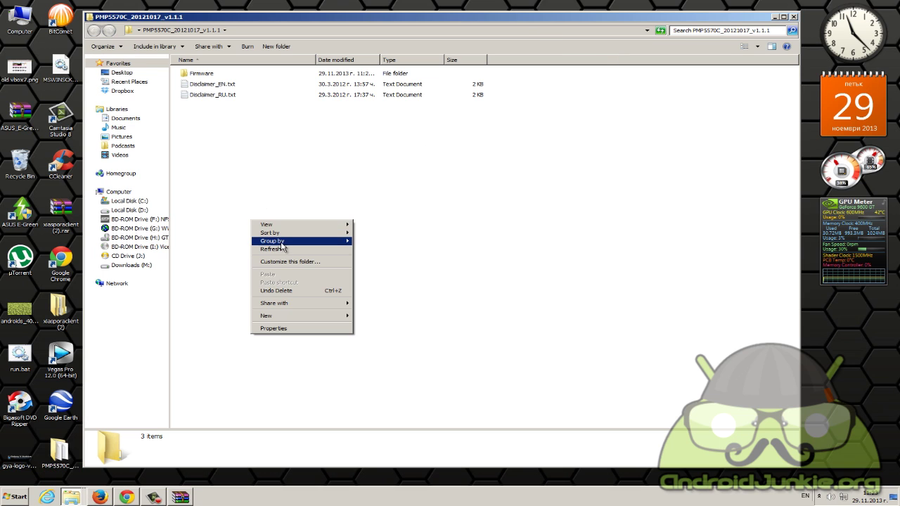
pyautogui.click(281, 250)
pyautogui.moveTo(235, 177); pyautogui.dragTo(172, 68)
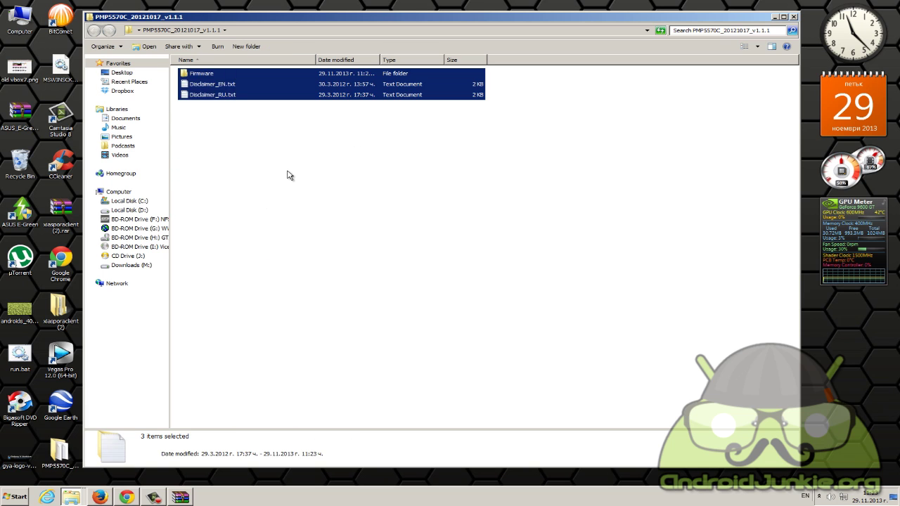
pyautogui.click(193, 398)
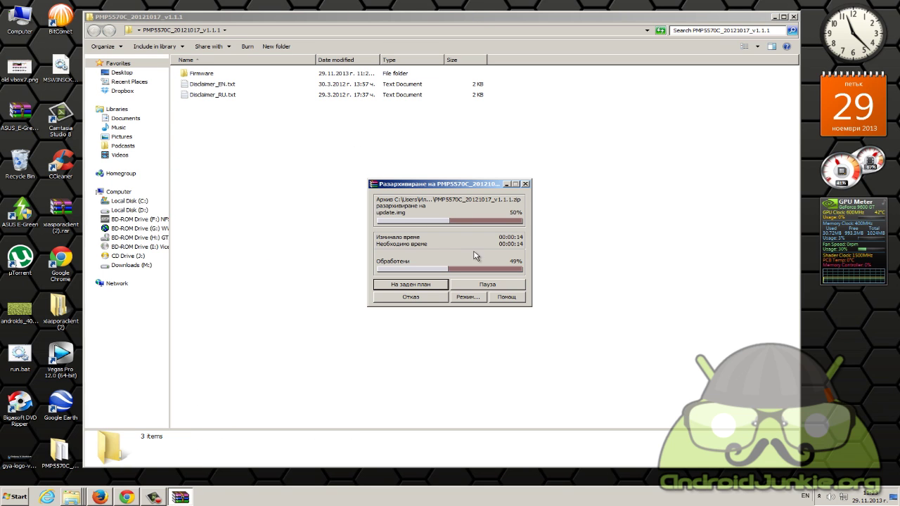
pyautogui.moveTo(453, 182); pyautogui.dragTo(446, 219)
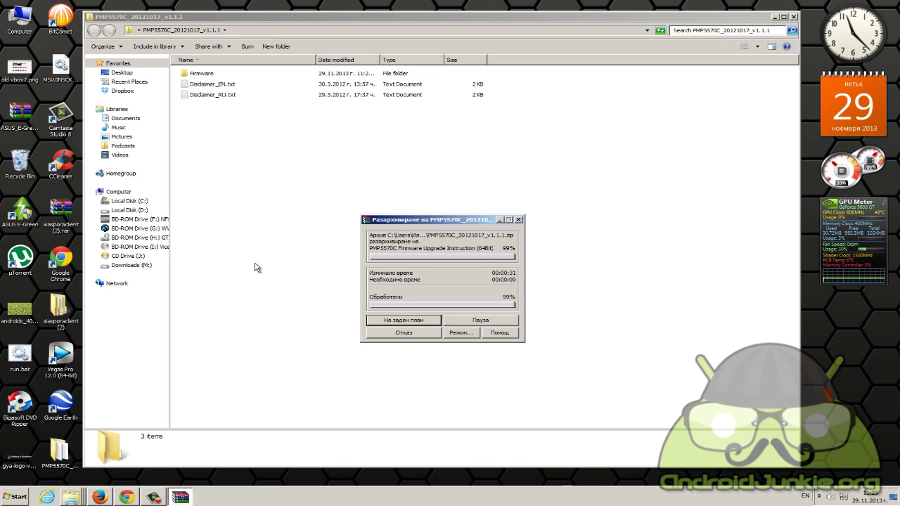
pyautogui.moveTo(421, 105); pyautogui.dragTo(251, 254)
pyautogui.rightClick(251, 254)
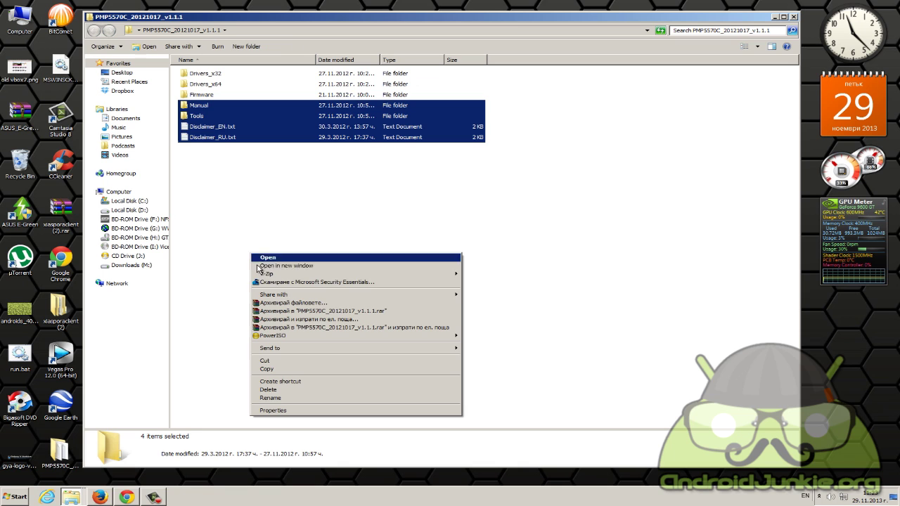
pyautogui.click(215, 268)
pyautogui.rightClick(256, 227)
pyautogui.click(287, 255)
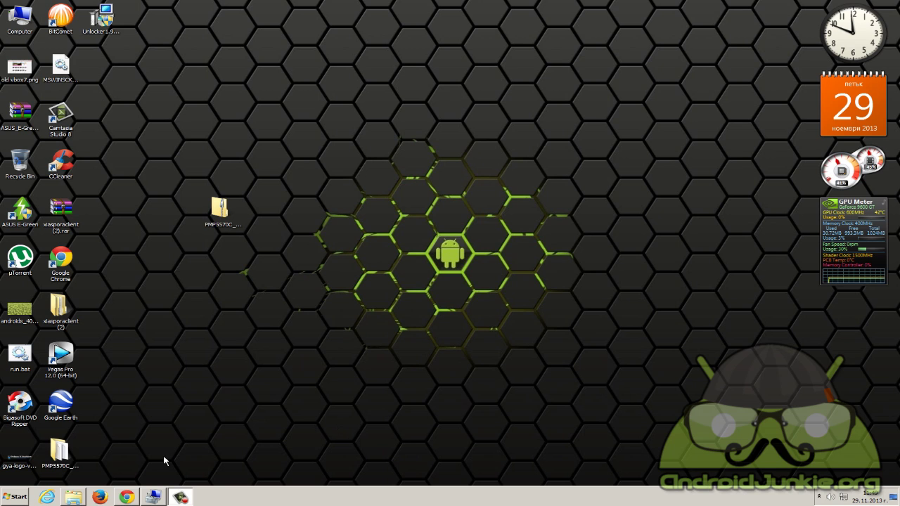
# Switch to Computer Management and start updating the Unknown device's driver, choosing to browse the computer for driver software
pyautogui.click(73, 495)
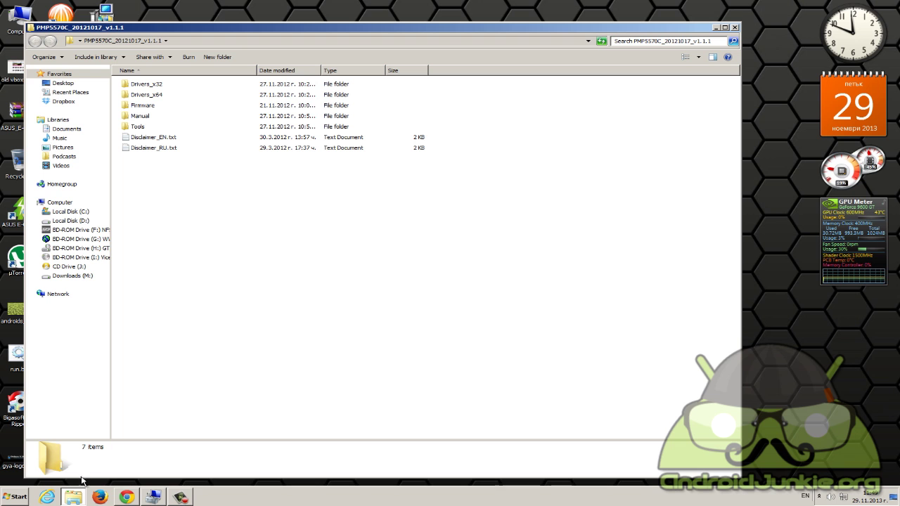
pyautogui.click(73, 497)
pyautogui.click(153, 497)
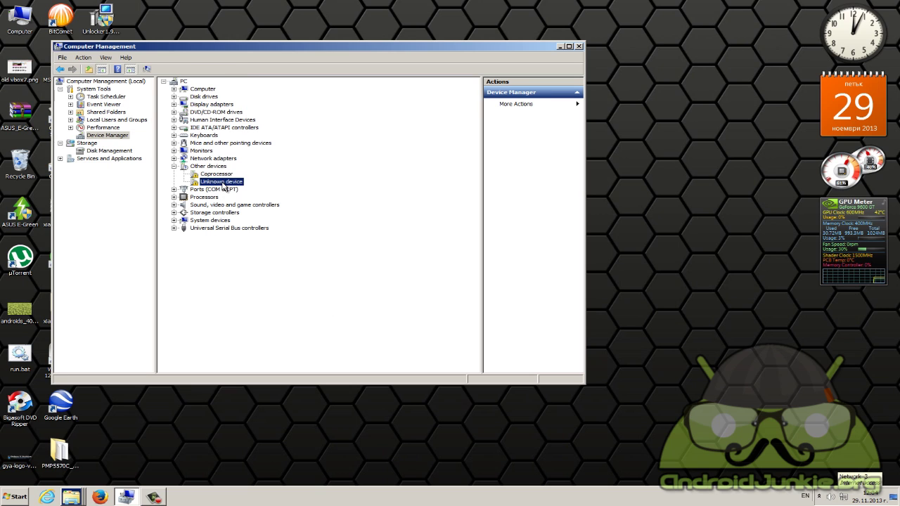
pyautogui.doubleClick(222, 182)
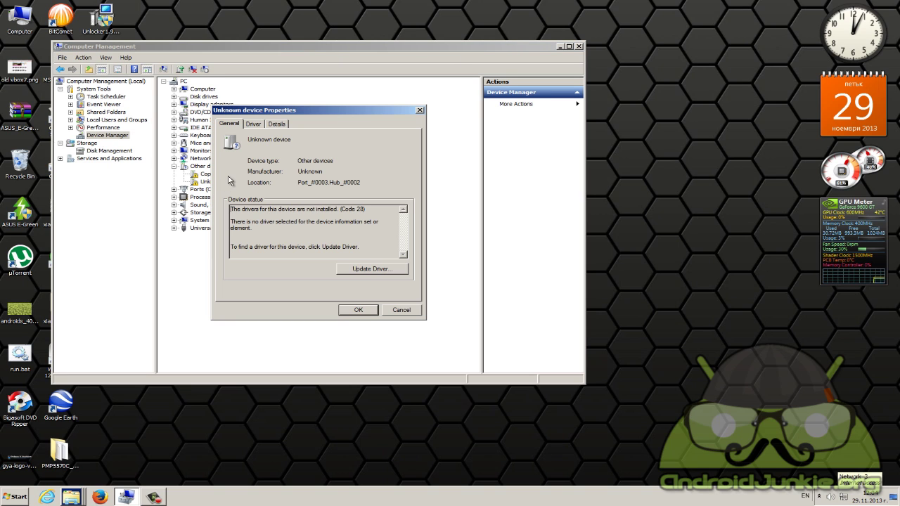
pyautogui.click(358, 270)
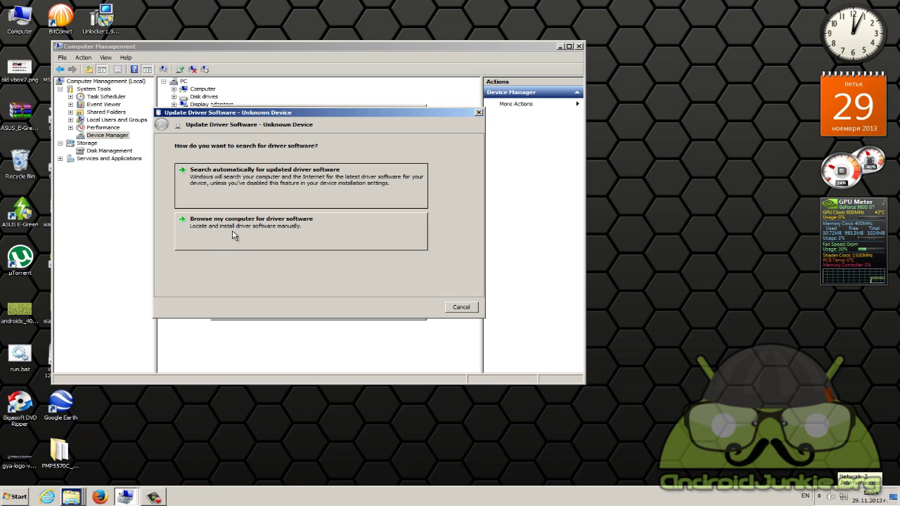
pyautogui.click(237, 236)
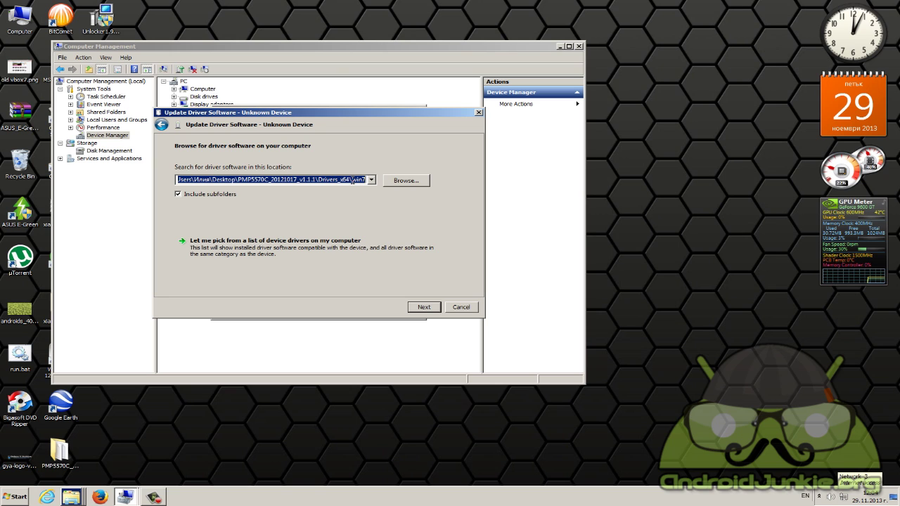
# Set the driver search location to the win7 folder inside Drivers_x64 of the extracted PMP5570C_20121017_v1.1.1 package
pyautogui.click(152, 497)
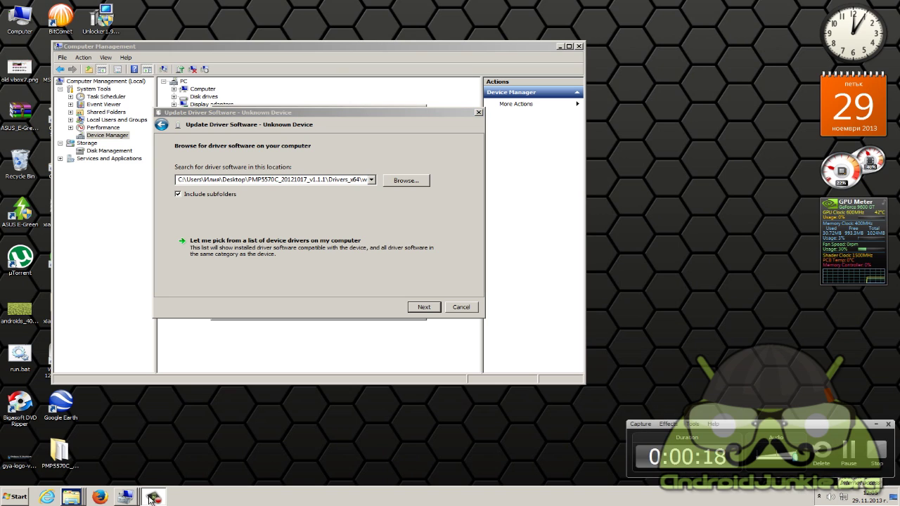
pyautogui.click(387, 184)
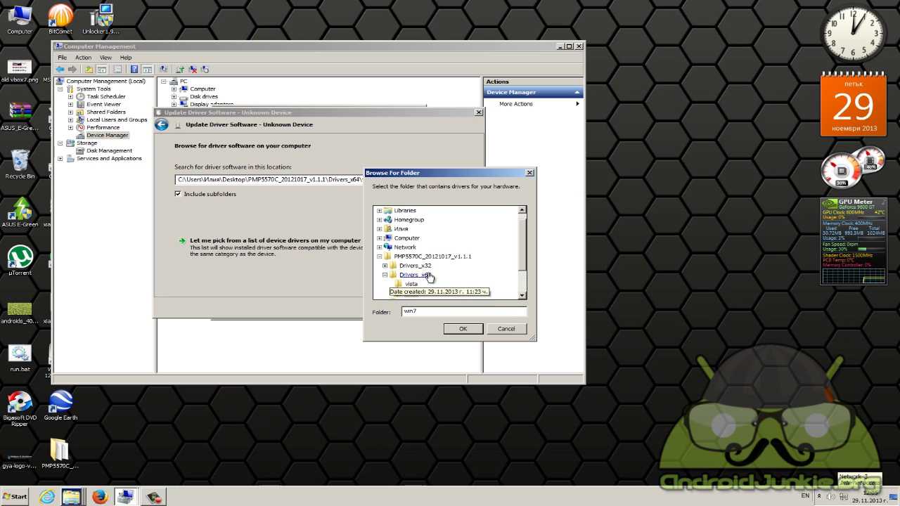
pyautogui.click(424, 293)
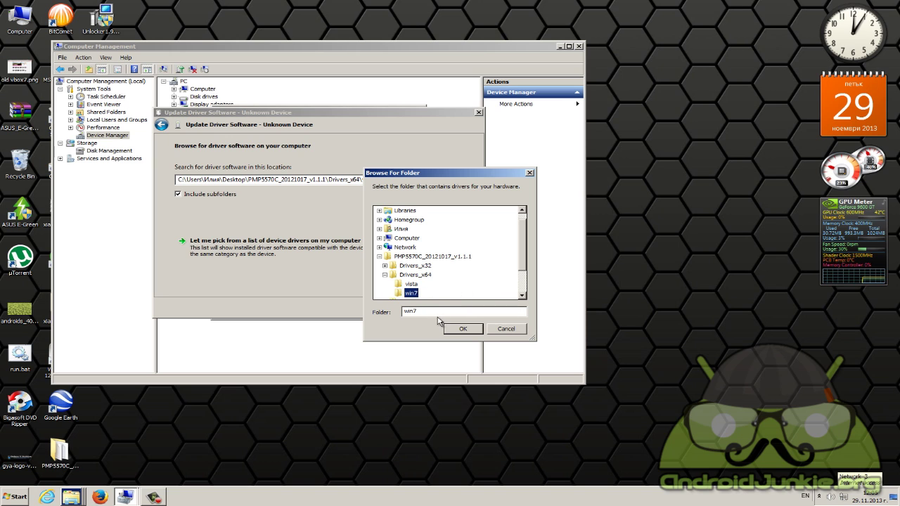
pyautogui.click(462, 329)
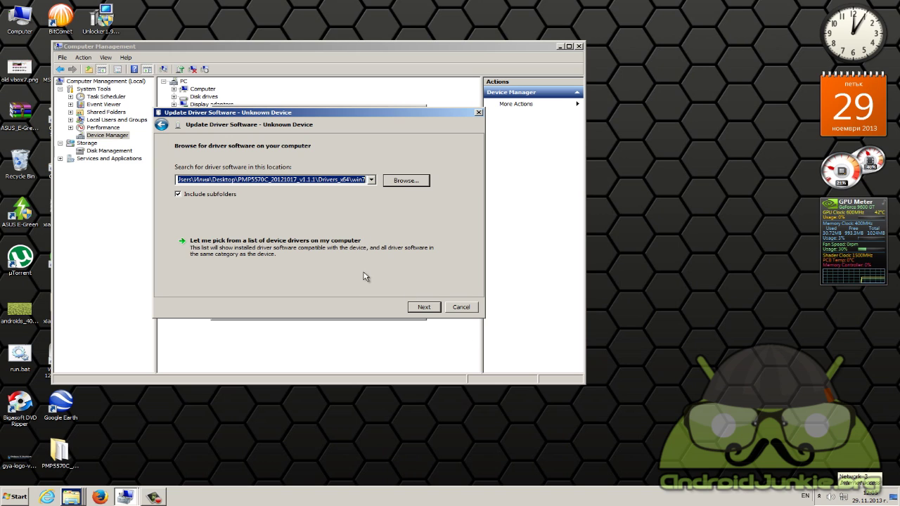
# Install the unsigned driver software anyway, and close the driver wizard, device properties and Computer Management
pyautogui.click(424, 309)
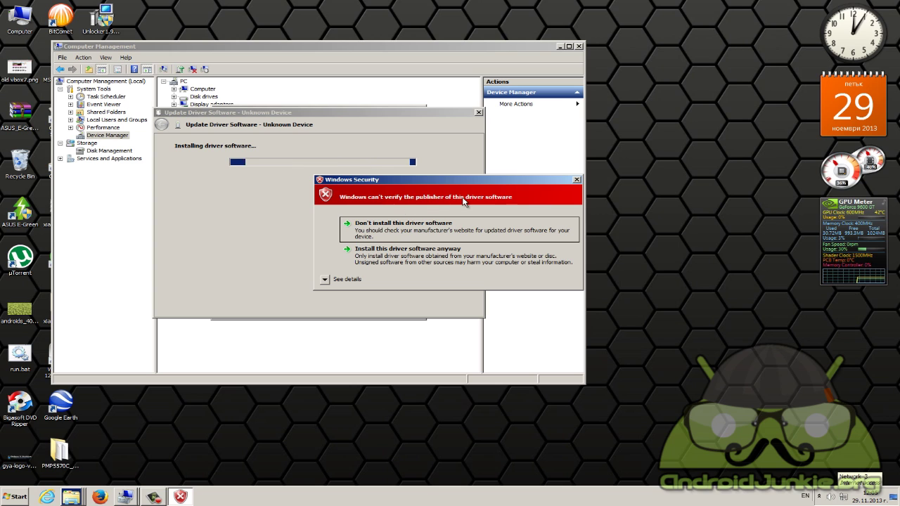
pyautogui.click(392, 259)
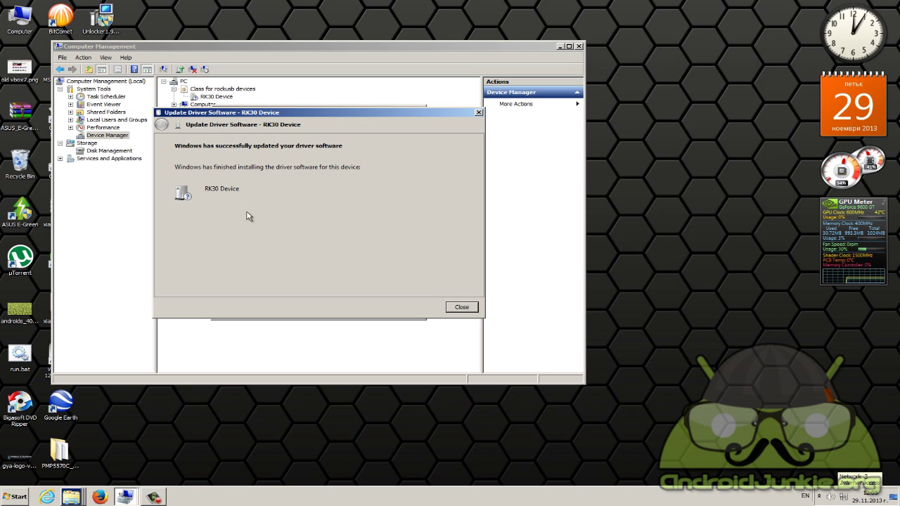
pyautogui.click(461, 307)
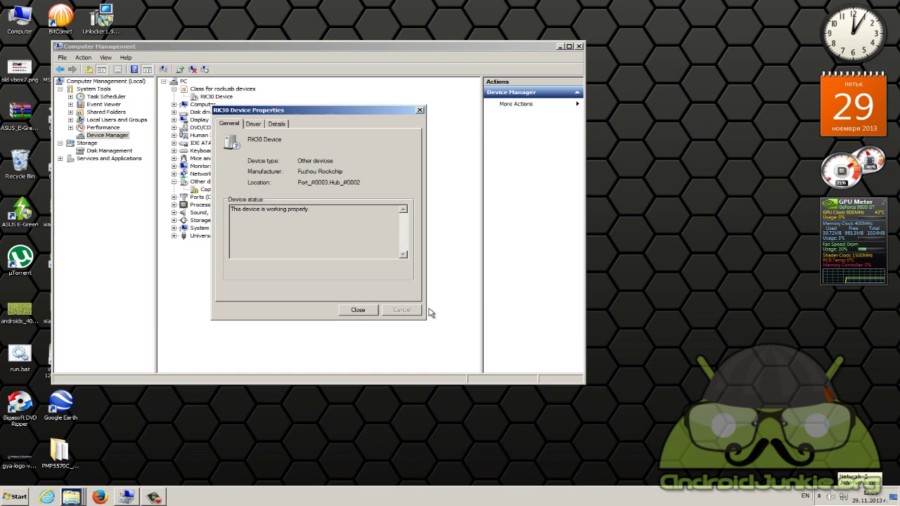
pyautogui.click(357, 309)
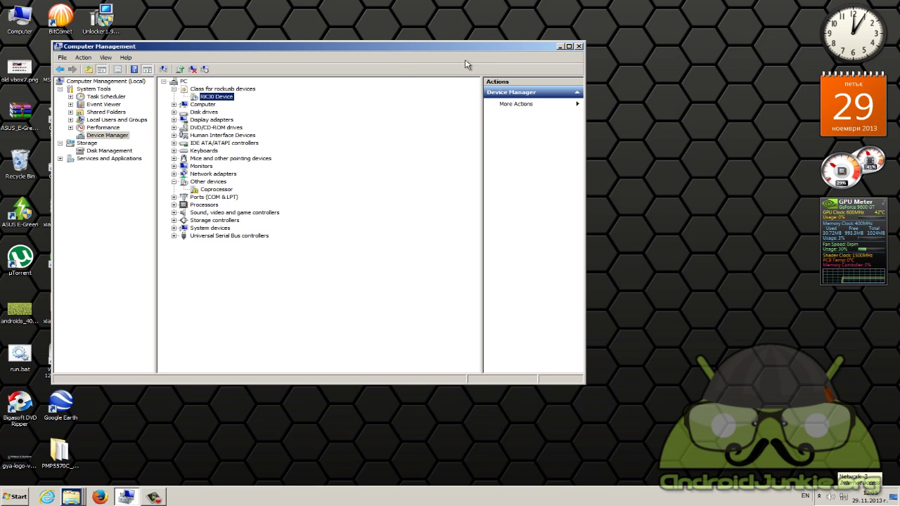
pyautogui.click(576, 46)
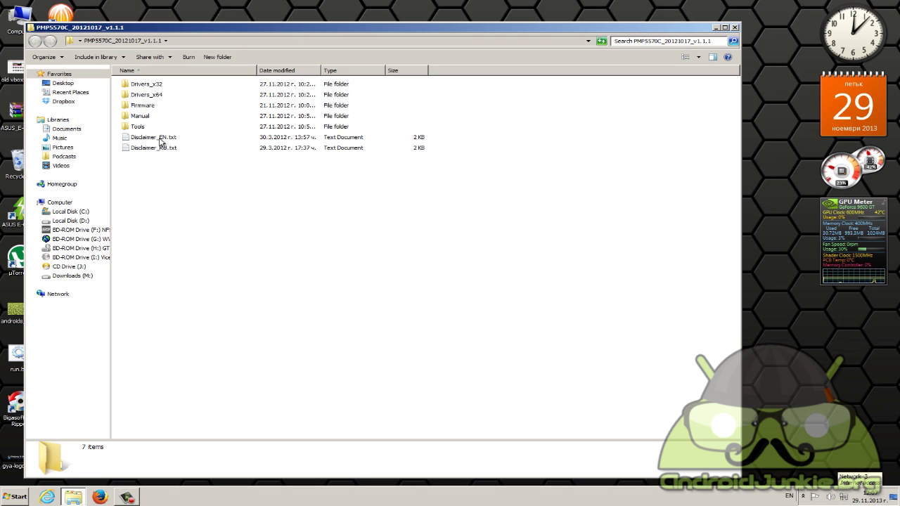
# Launch RKBatchTool.exe from the Tools folder of the extracted firmware package and reposition its window
pyautogui.doubleClick(138, 127)
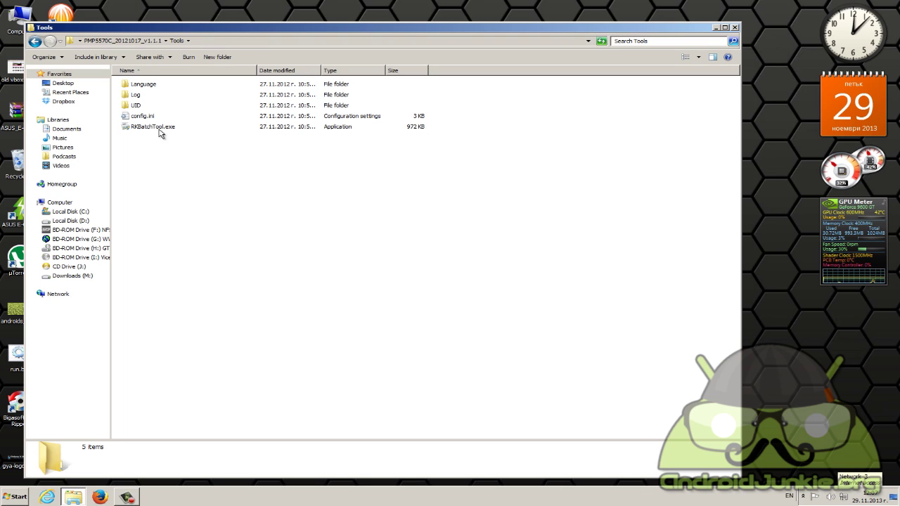
pyautogui.moveTo(139, 132)
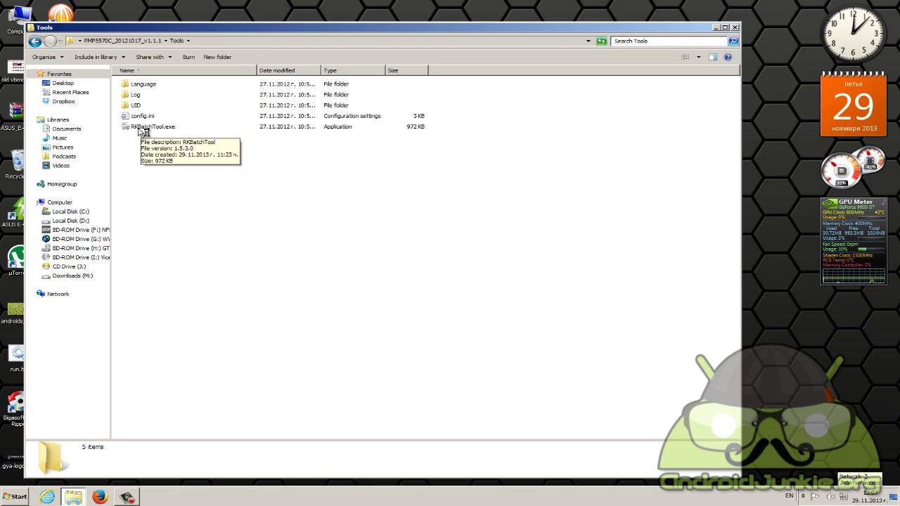
pyautogui.doubleClick(138, 128)
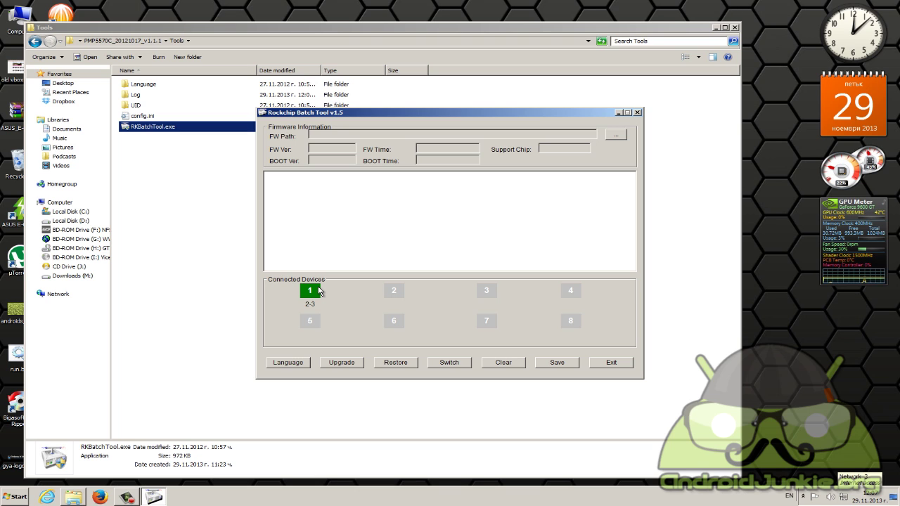
pyautogui.moveTo(302, 114); pyautogui.dragTo(280, 116)
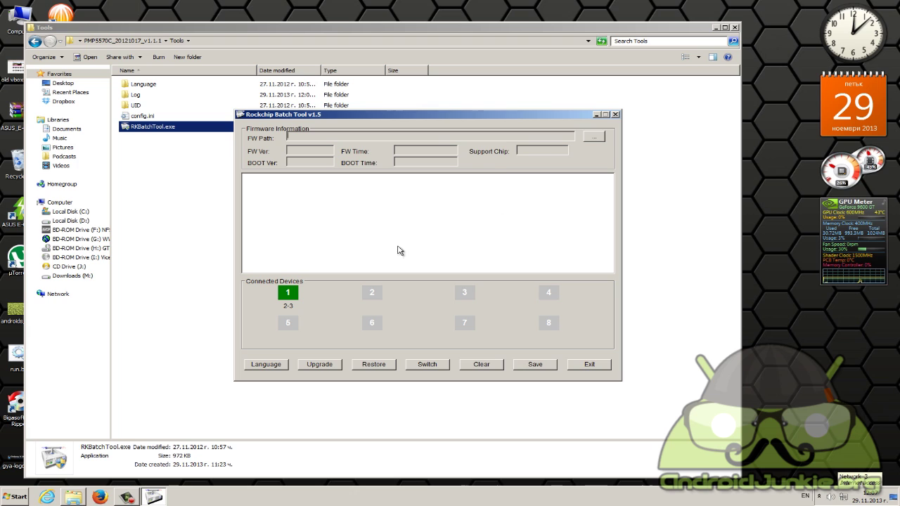
# Load update.img from the Firmware folder of the PMP5570C_20121017_v1.1.1 package on the Desktop as the firmware file
pyautogui.click(594, 136)
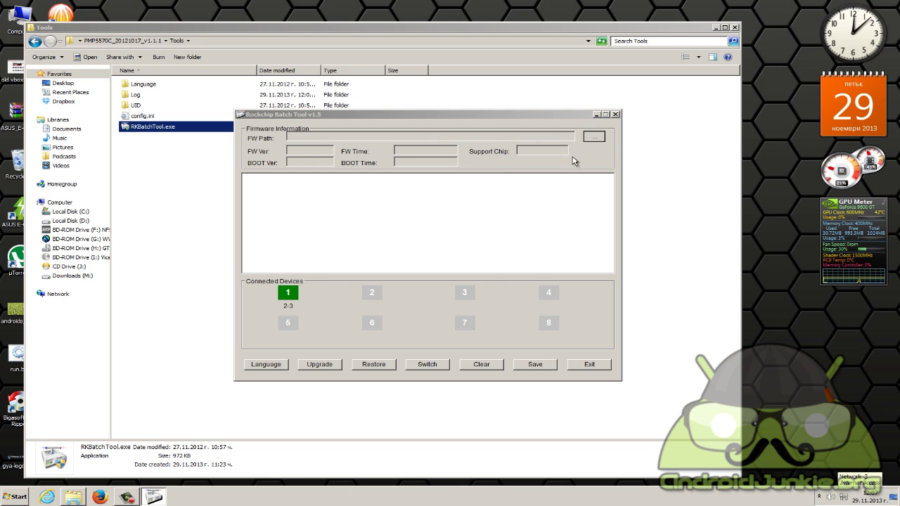
pyautogui.click(399, 201)
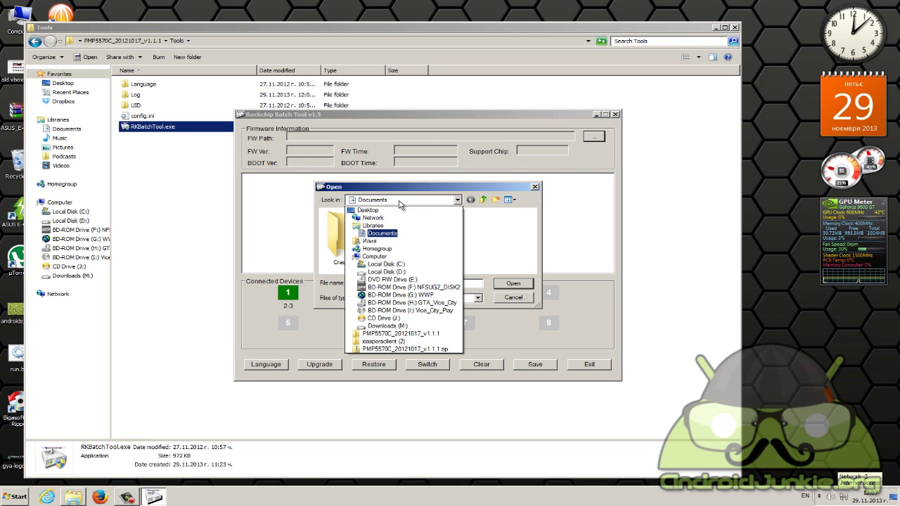
pyautogui.click(363, 209)
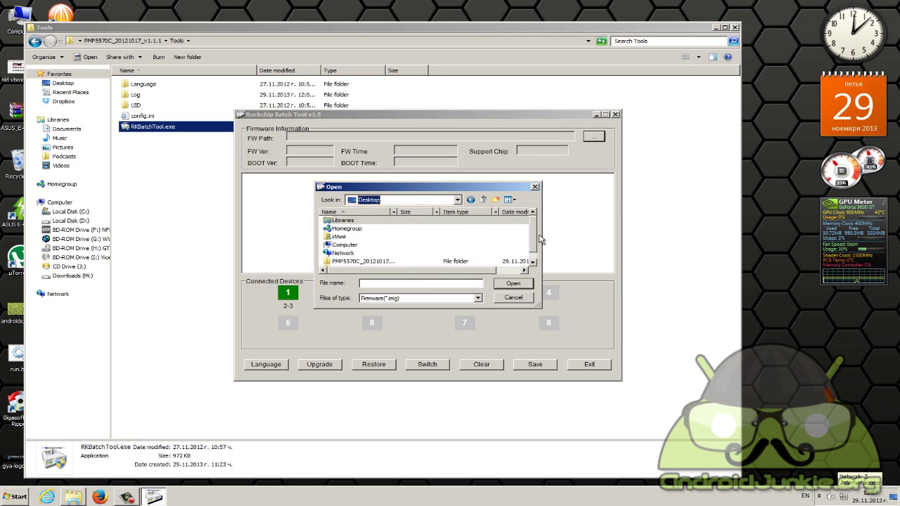
pyautogui.scroll(-1, 534, 254)
pyautogui.doubleClick(344, 253)
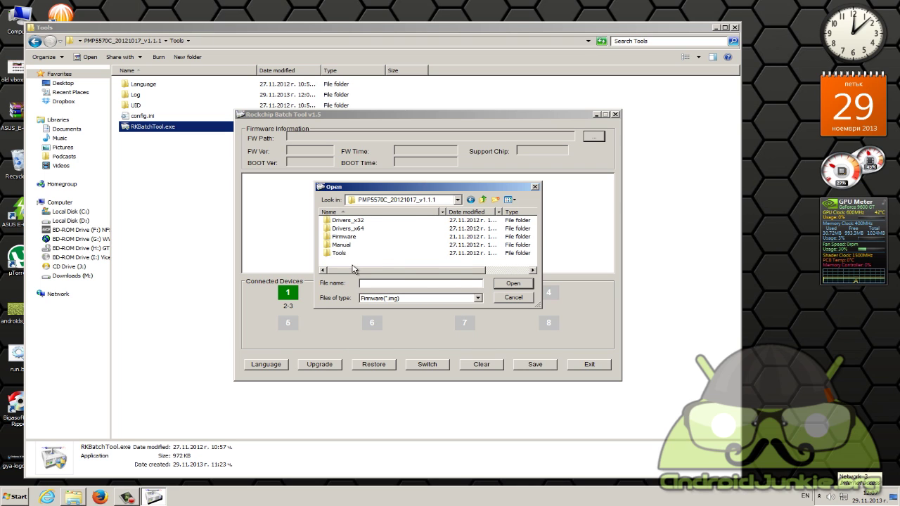
pyautogui.doubleClick(349, 237)
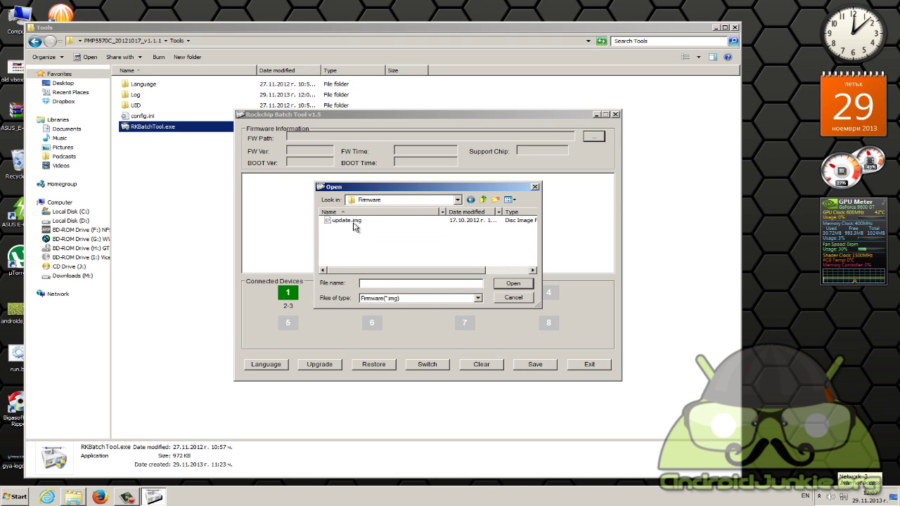
pyautogui.click(354, 222)
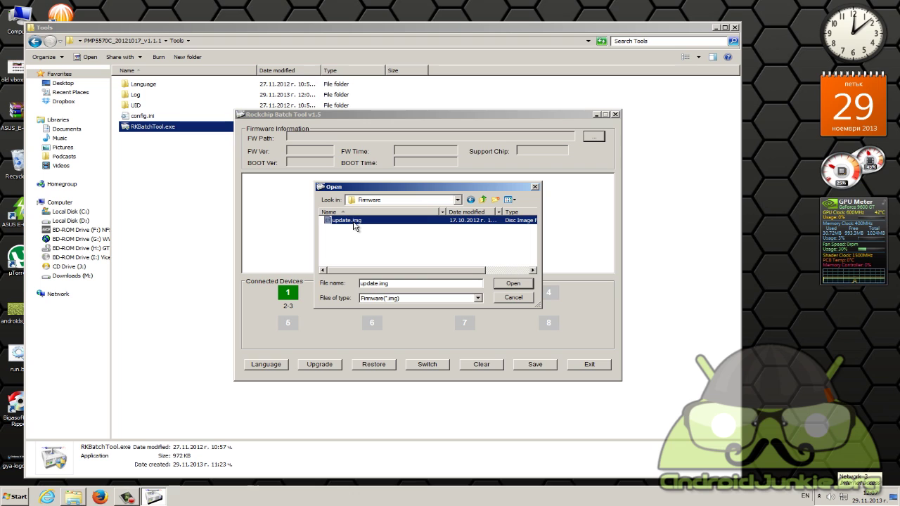
pyautogui.click(510, 284)
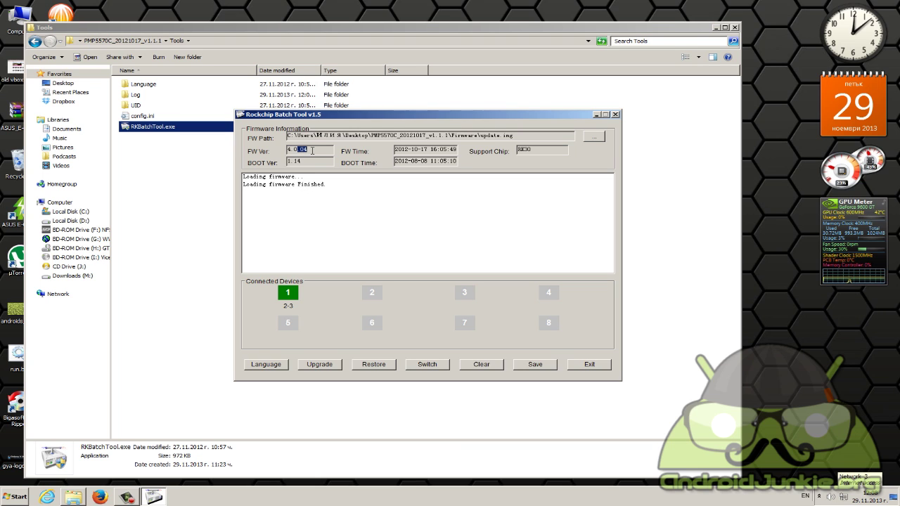
# Start the firmware upgrade on connected device 1 using the loaded image
pyautogui.click(406, 211)
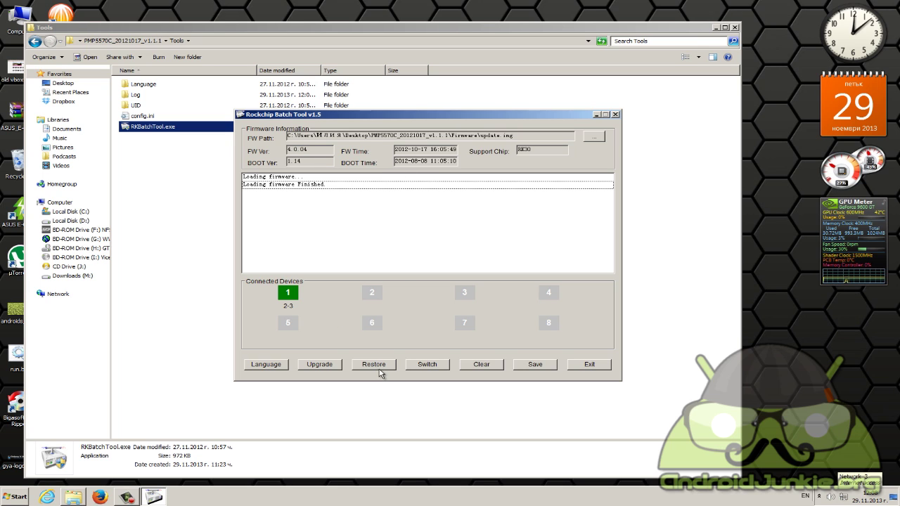
pyautogui.click(334, 365)
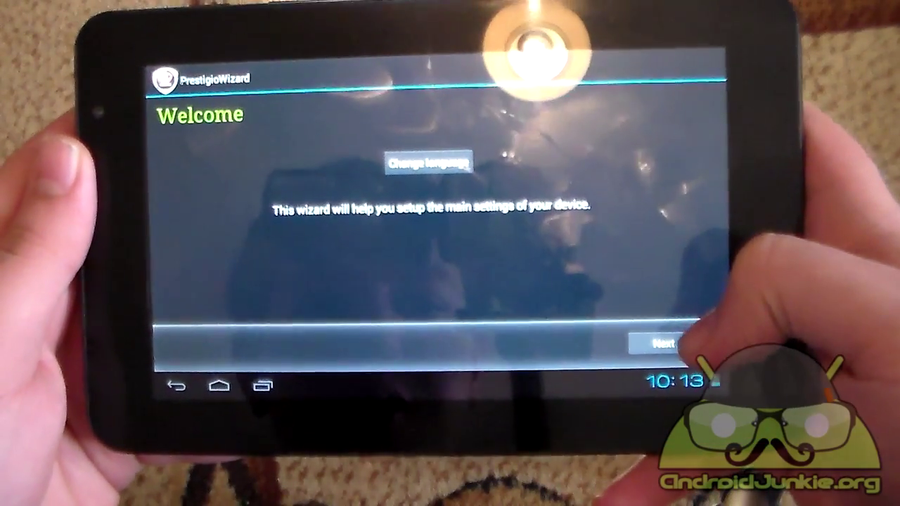
pyautogui.click(660, 343)
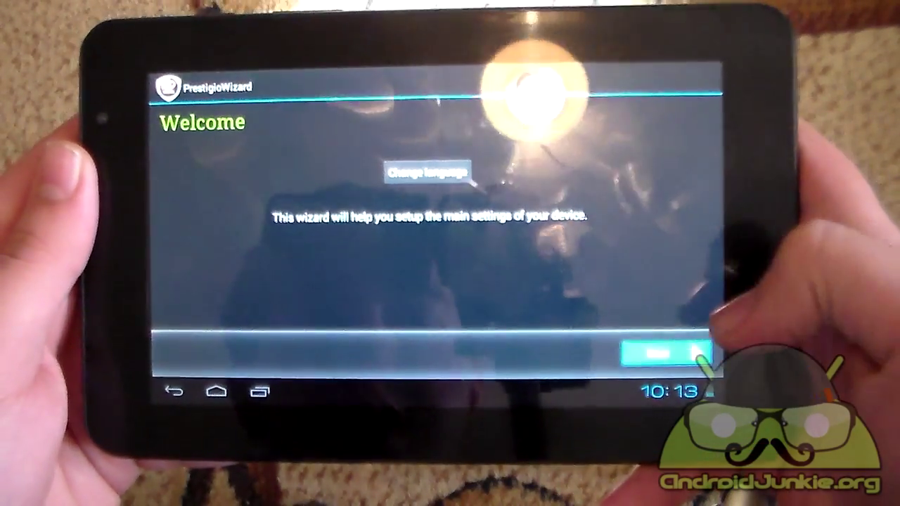
pyautogui.click(503, 405)
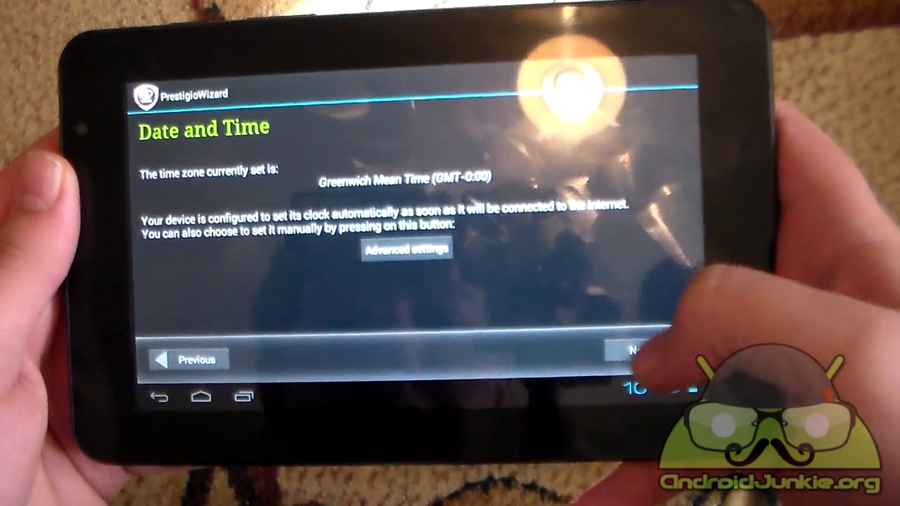
pyautogui.click(636, 352)
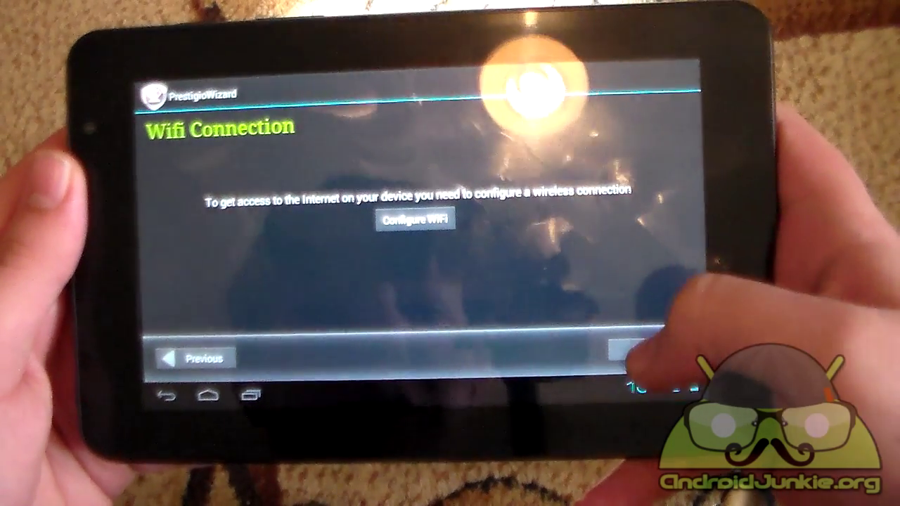
pyautogui.click(640, 347)
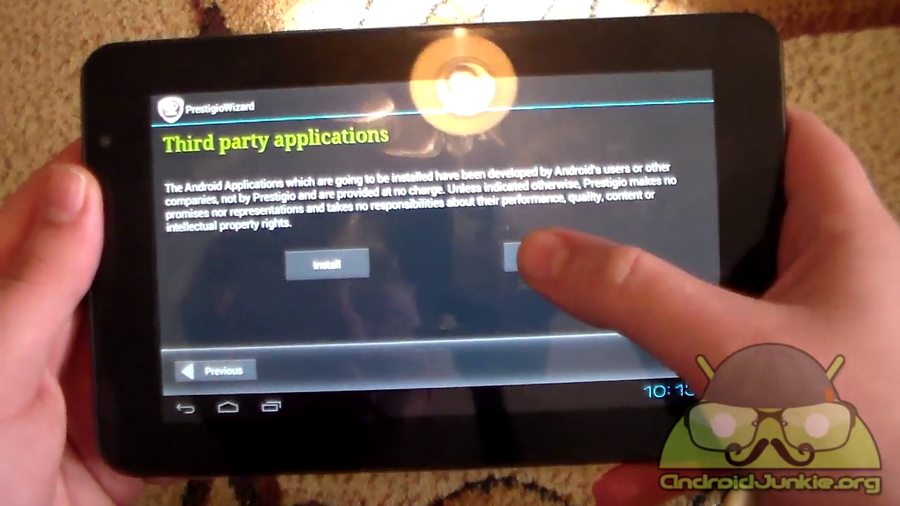
pyautogui.click(519, 244)
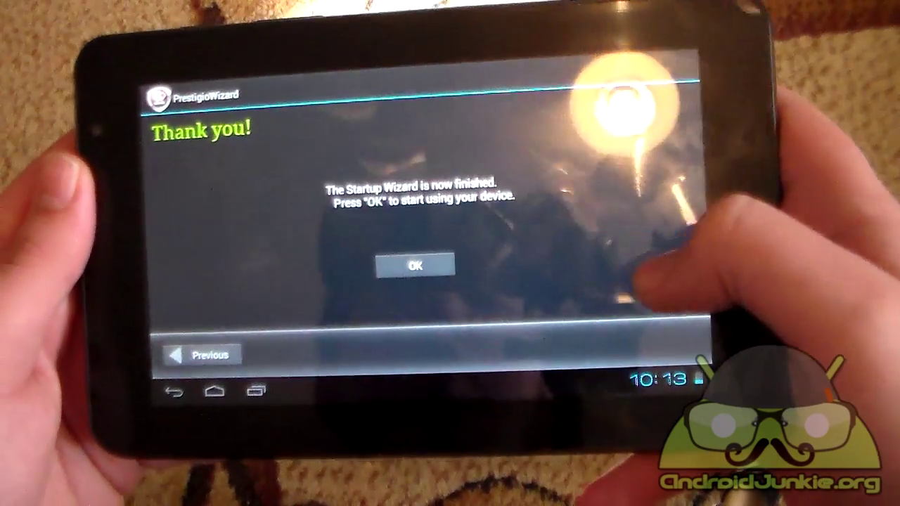
pyautogui.click(425, 266)
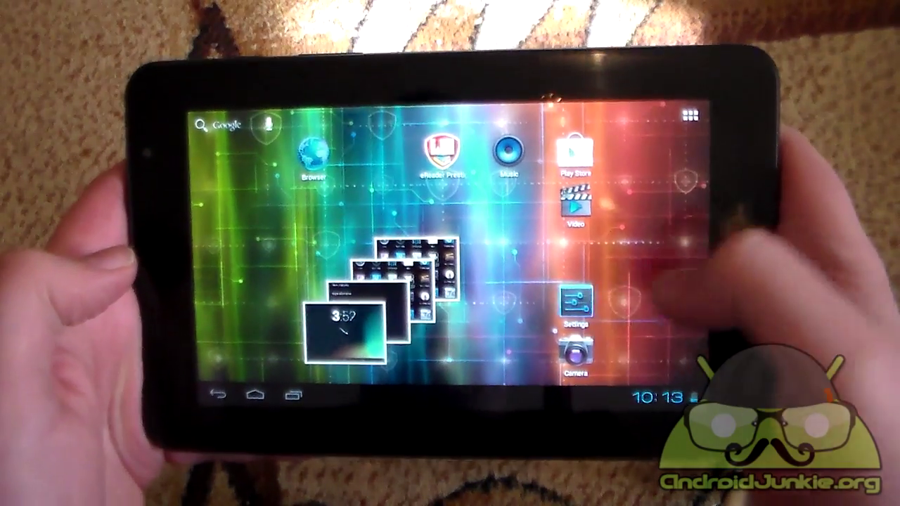
pyautogui.click(576, 301)
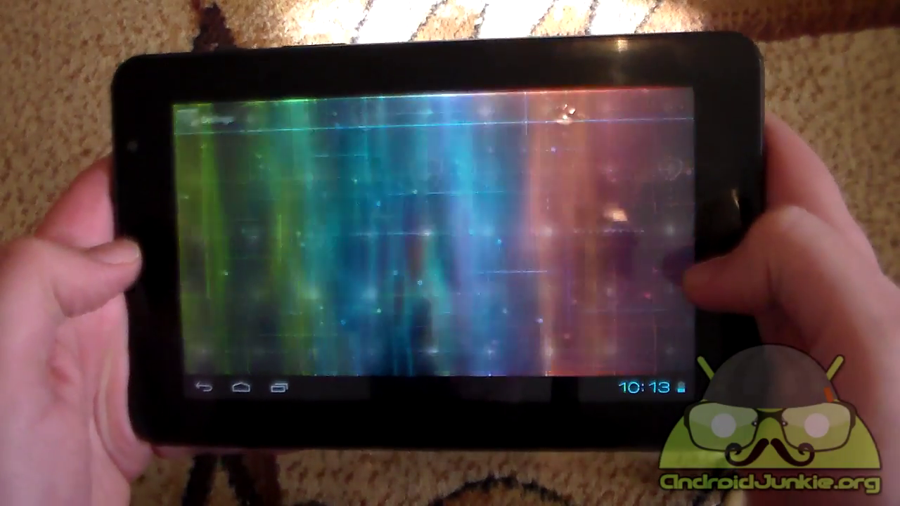
pyautogui.scroll(-5, 267, 253)
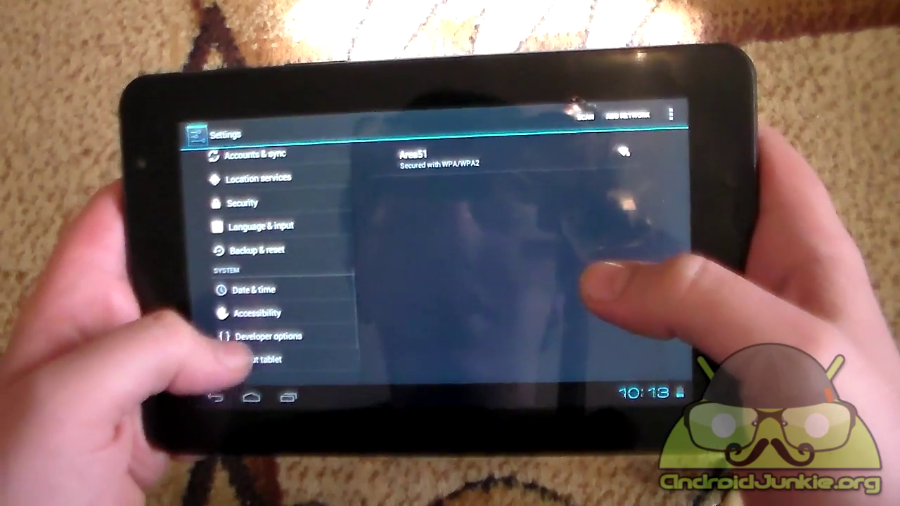
pyautogui.click(268, 334)
pyautogui.click(257, 356)
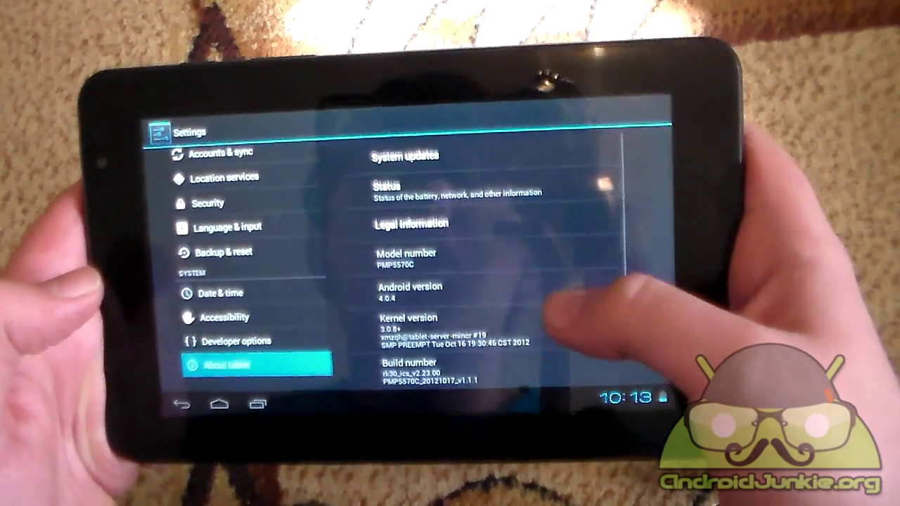
pyautogui.scroll(-3, 492, 281)
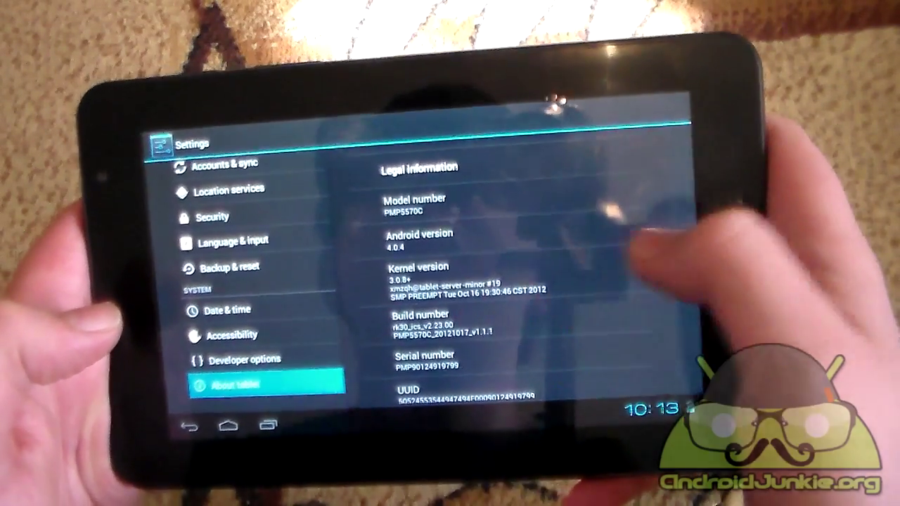